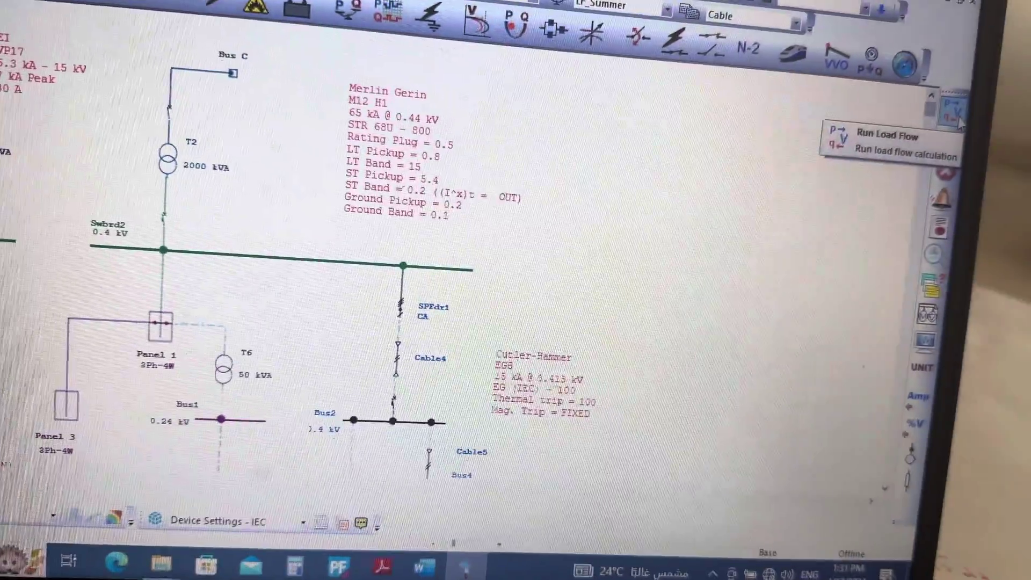
Step: Run the load flow to show bus voltages and branch power flows on the diagram
click(952, 119)
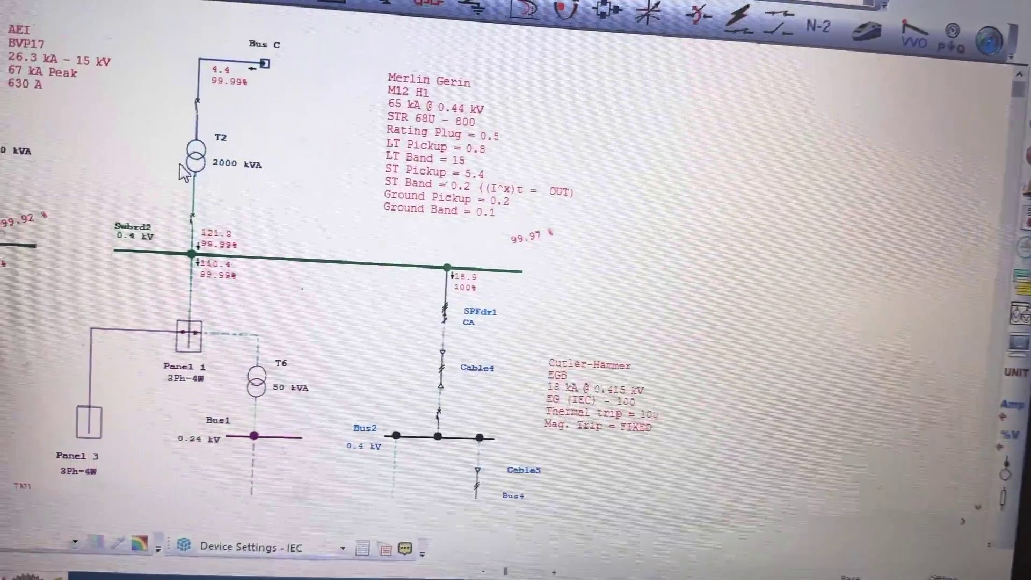
Step: Open transformer T2's editor on the Sizing page with loading and recommended kVA
double_click(236, 168)
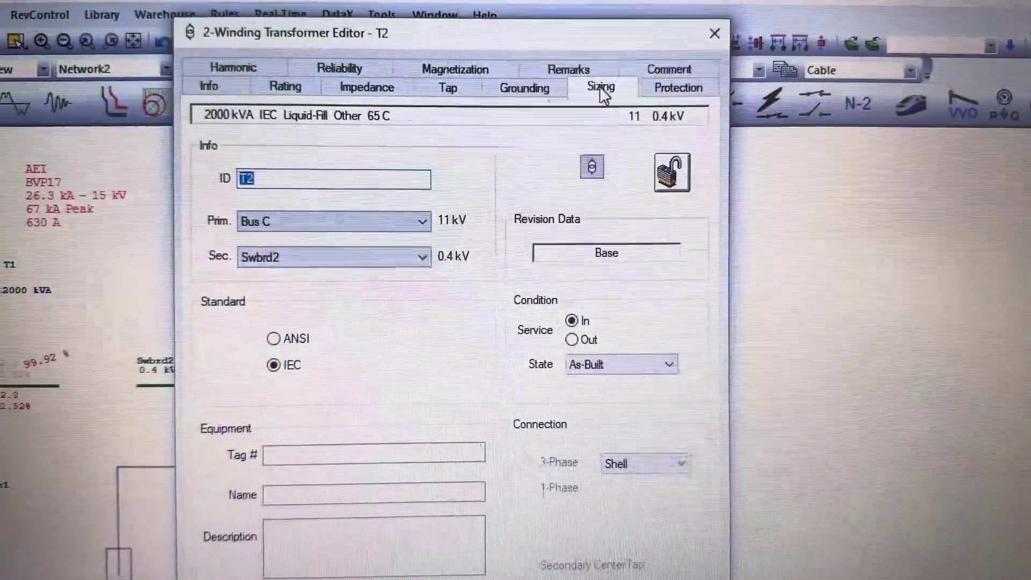
click(625, 19)
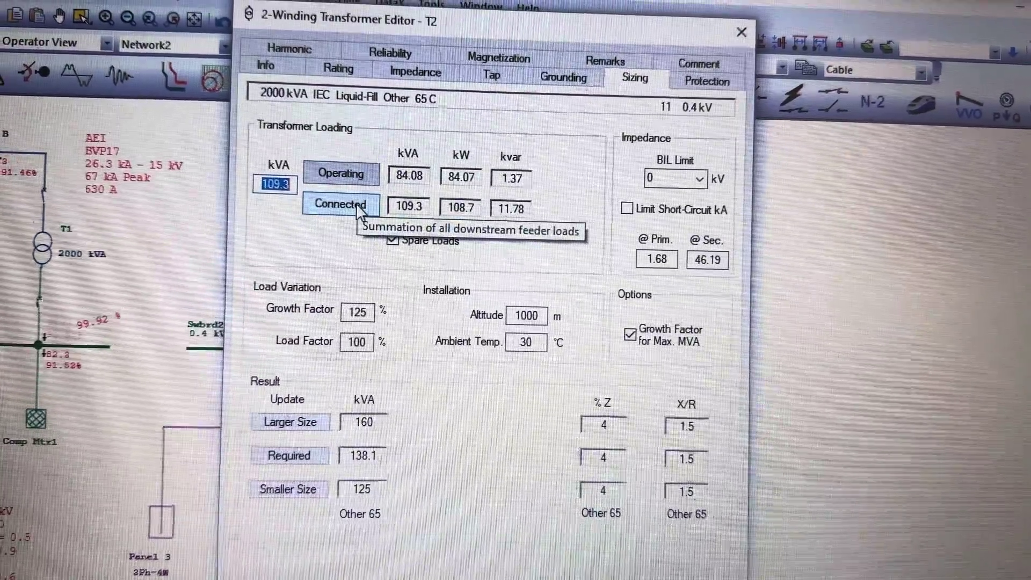
Step: Switch T2's Transformer Loading basis to Connected load (109.3 kVA)
click(354, 206)
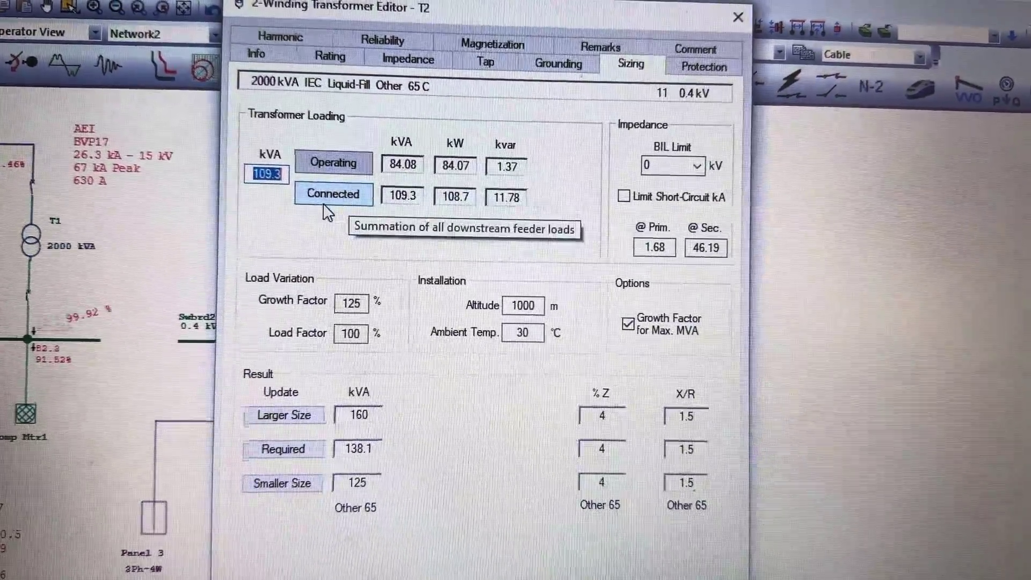
click(332, 194)
text(150)
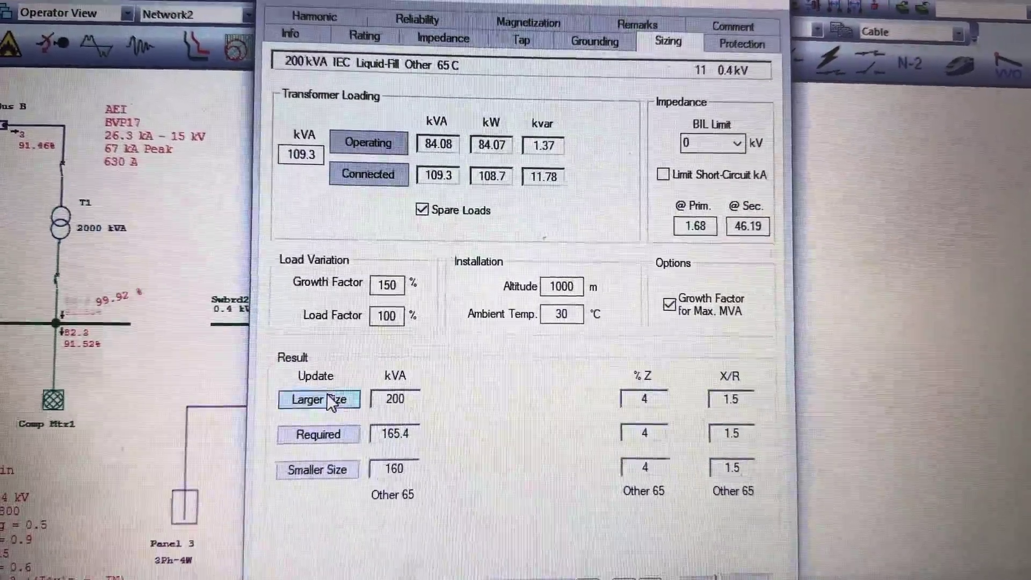
Step: Apply the 200 kVA size to T2 and close its editor with OK
click(317, 396)
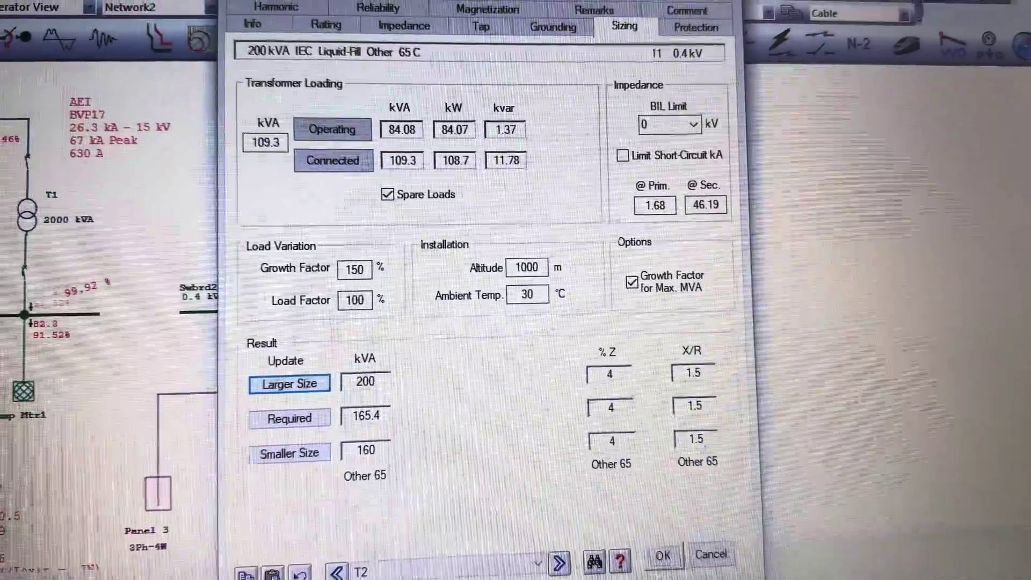
drag(483, 7, 798, 7)
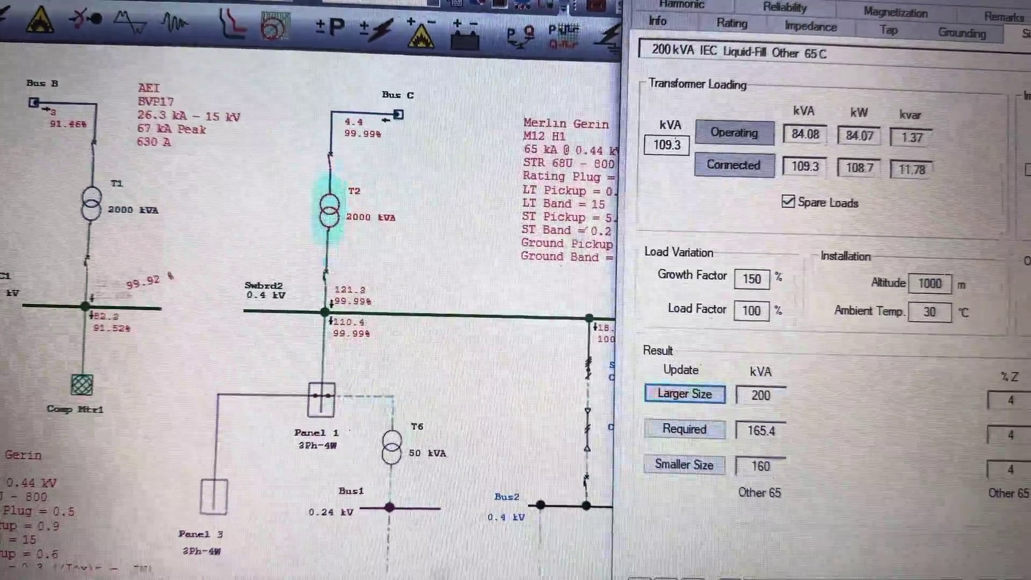
key(Return)
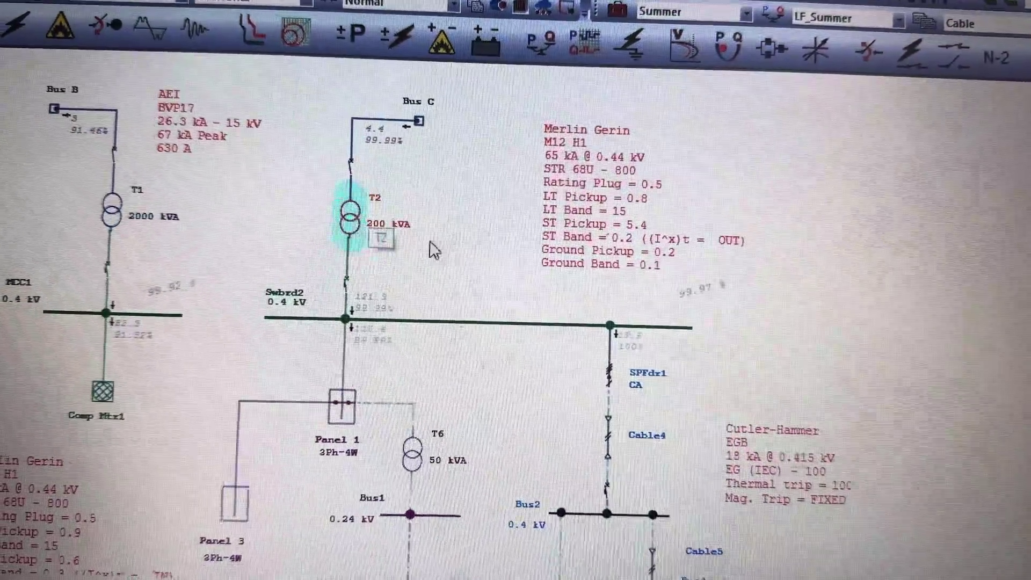